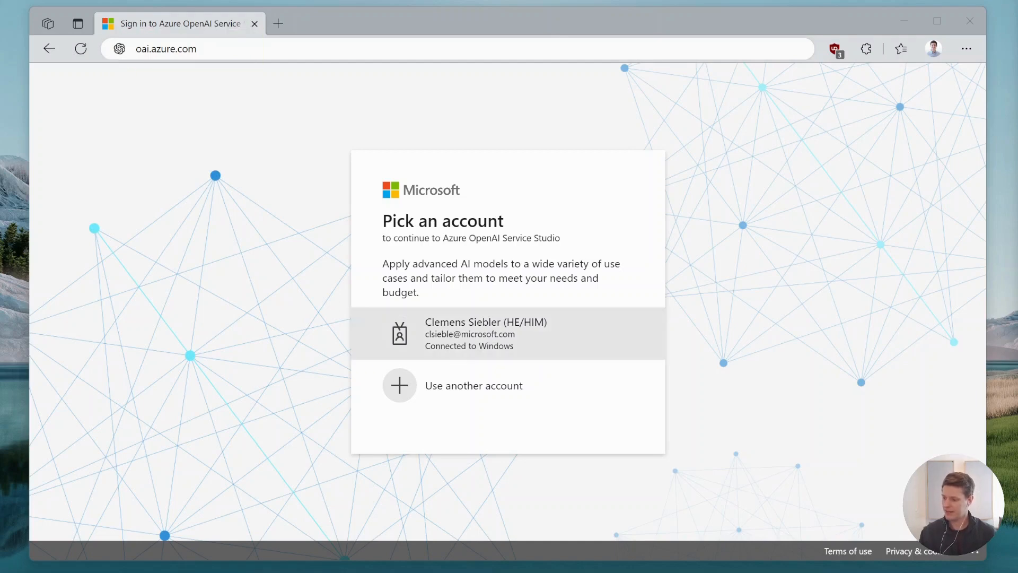
Step: Sign in to Azure OpenAI Studio with the connected work account, check the current directory and resource, and dismiss the availability notice
left_click(477, 333)
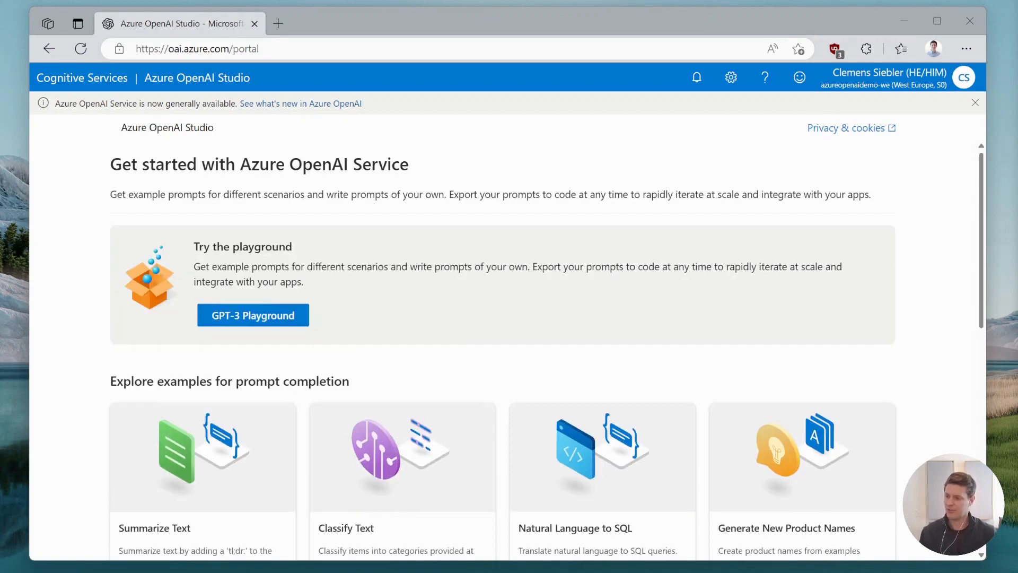
left_click(891, 80)
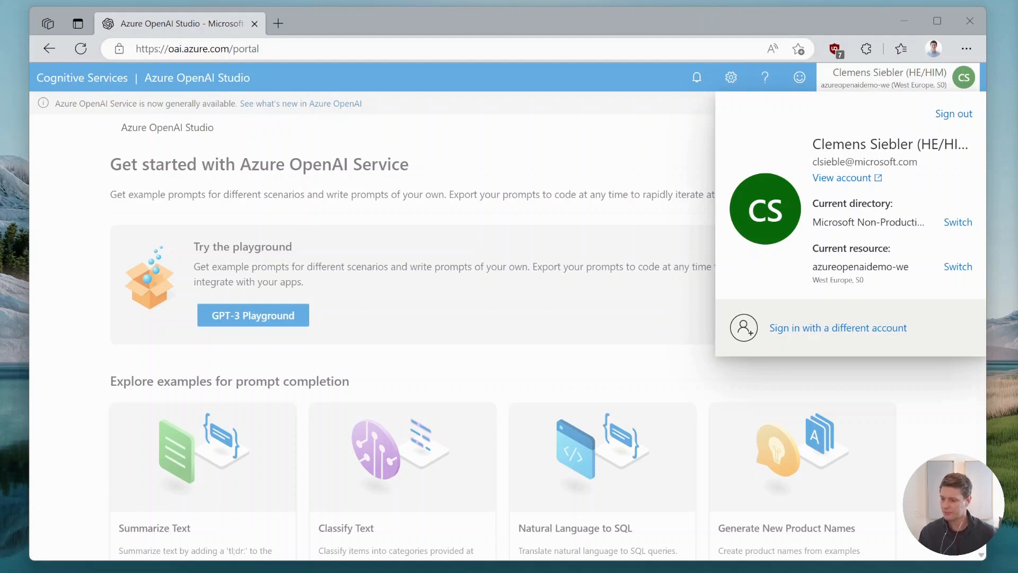
key("Escape")
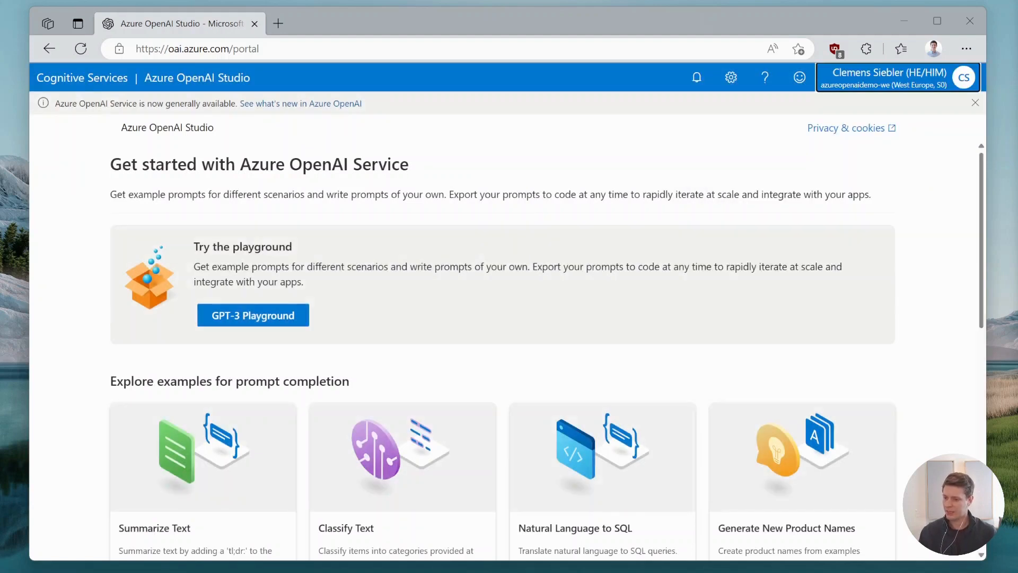
left_click(975, 103)
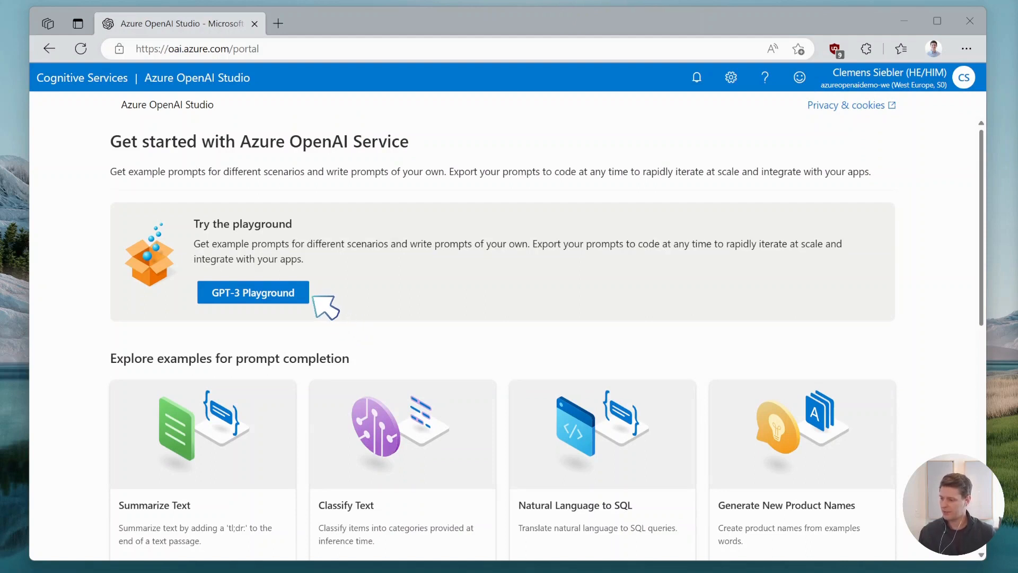
Step: Open the Summarize Text example in the GPT-3 Playground and check the available model deployments
scroll(325, 291, "down", 1)
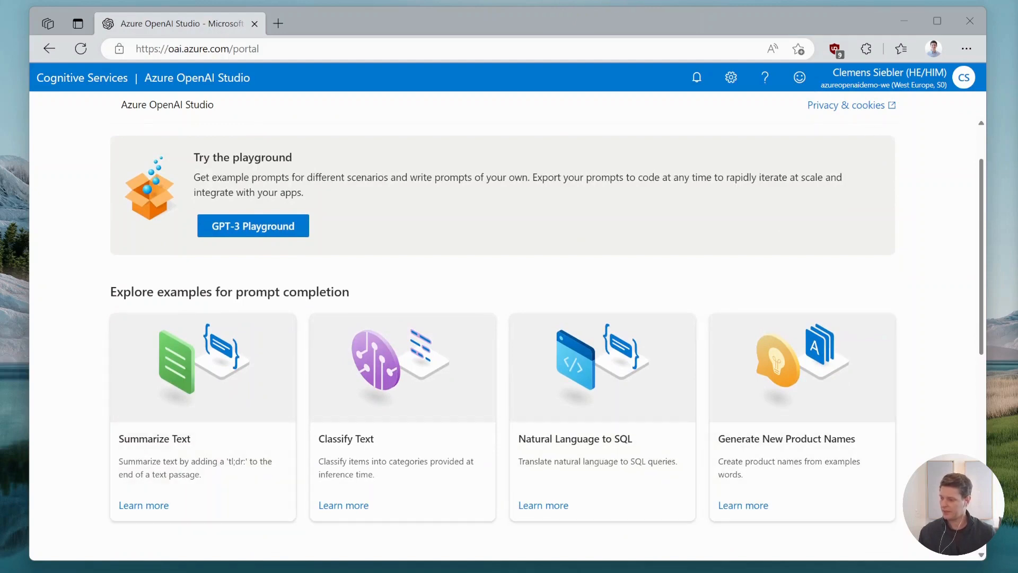
left_click(202, 439)
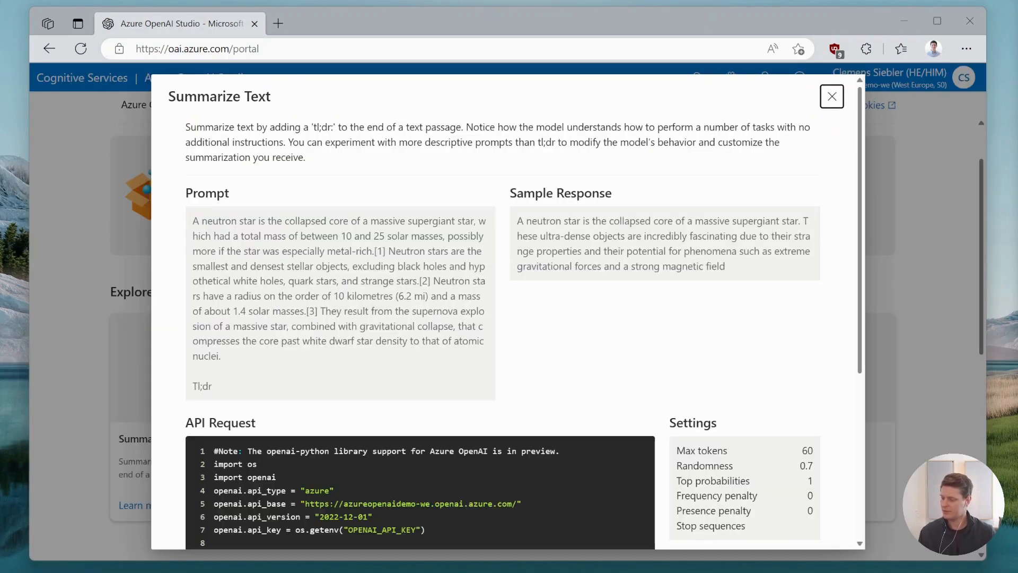
scroll(506, 311, "down", 5)
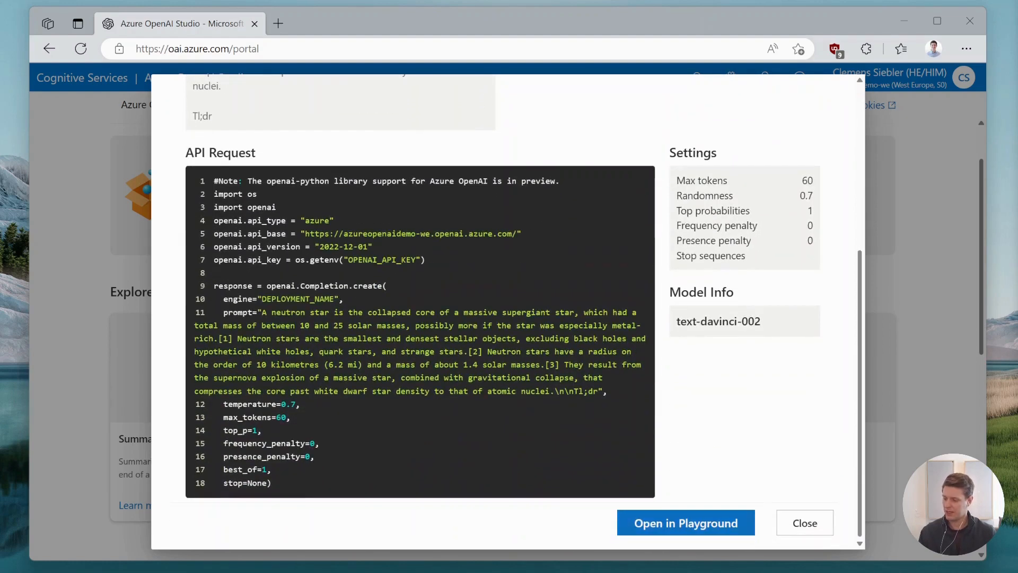
left_click(686, 522)
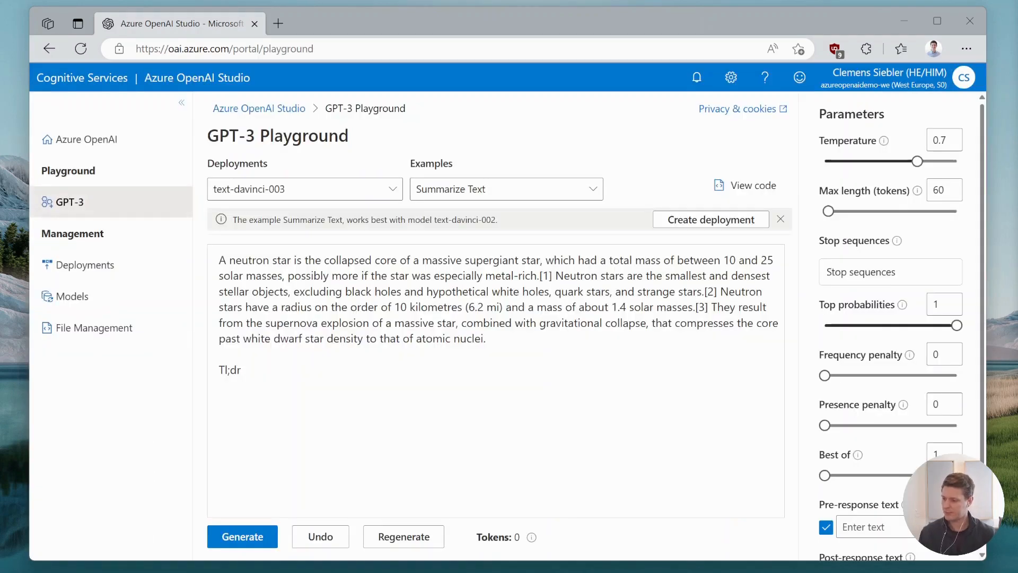
left_click(781, 219)
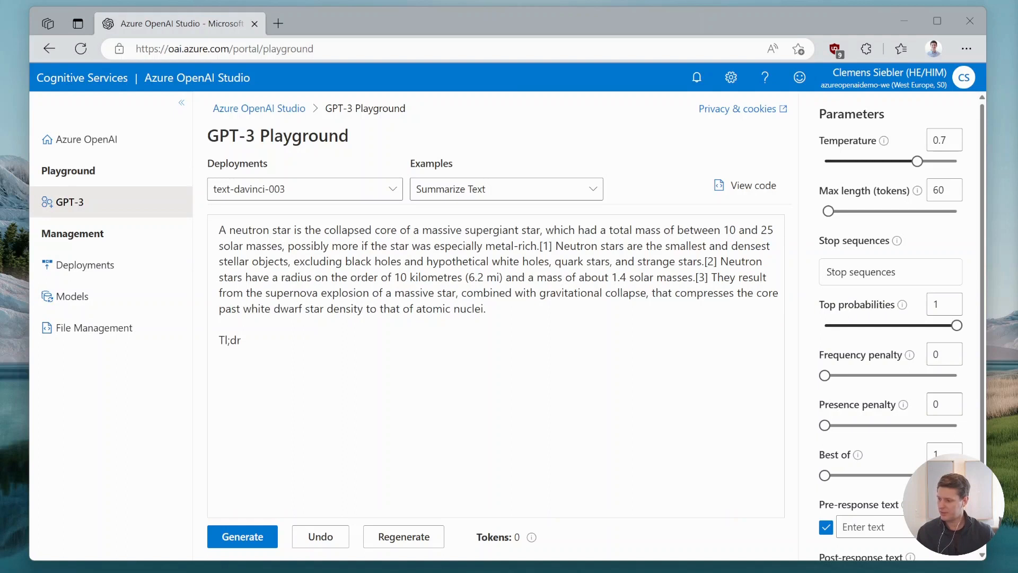
left_click(305, 190)
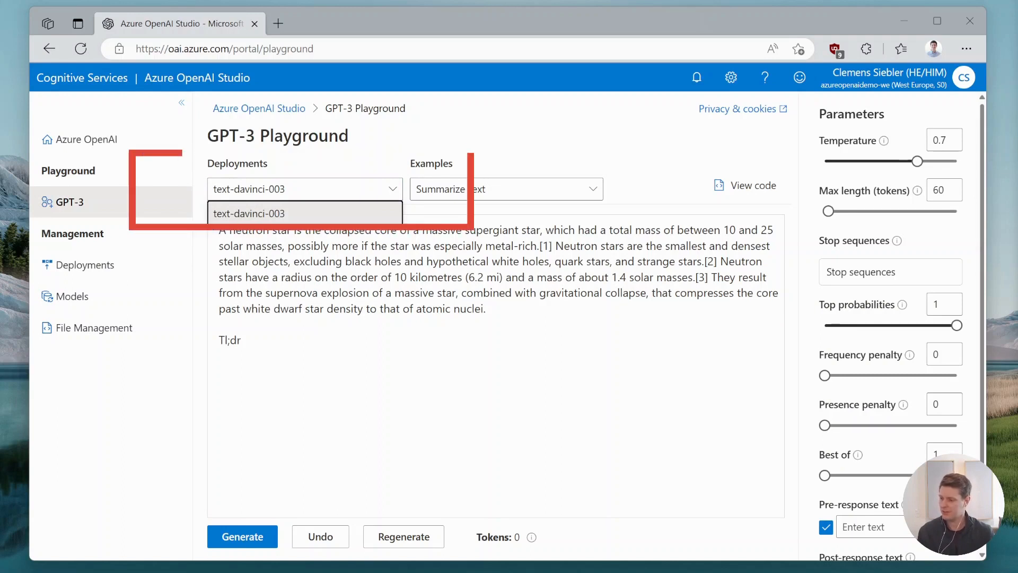
left_click(304, 189)
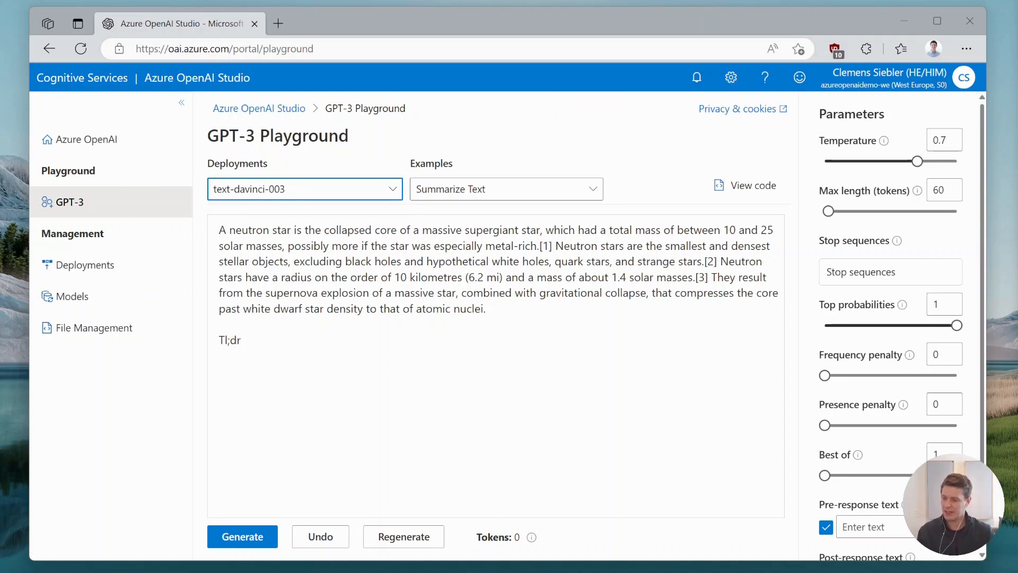
Step: Try lowering the temperature to 0, return it to 0.7, and dismiss the model notice
left_click(883, 140)
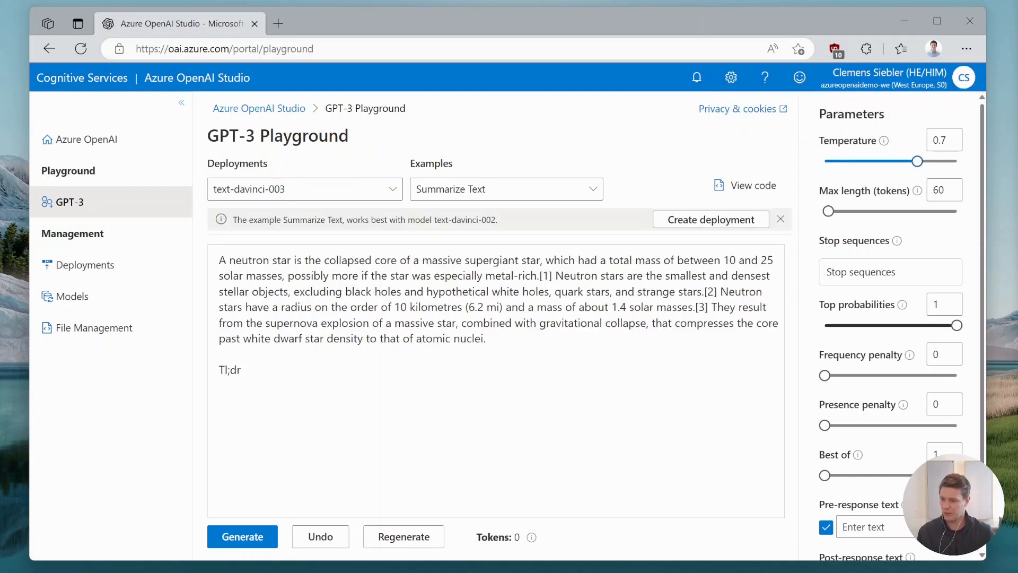
left_click_drag(917, 161, 825, 161)
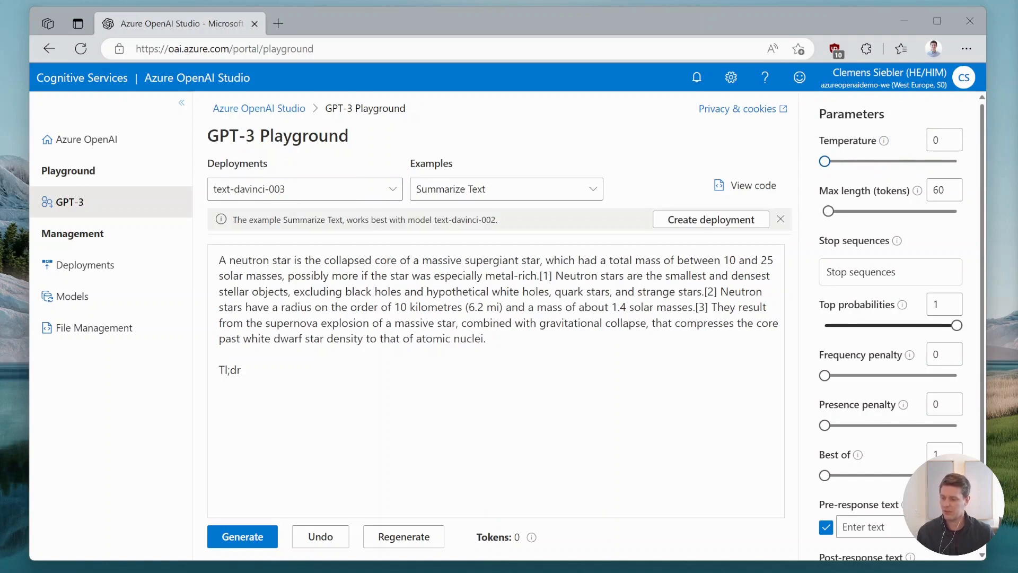
left_click_drag(825, 162, 917, 161)
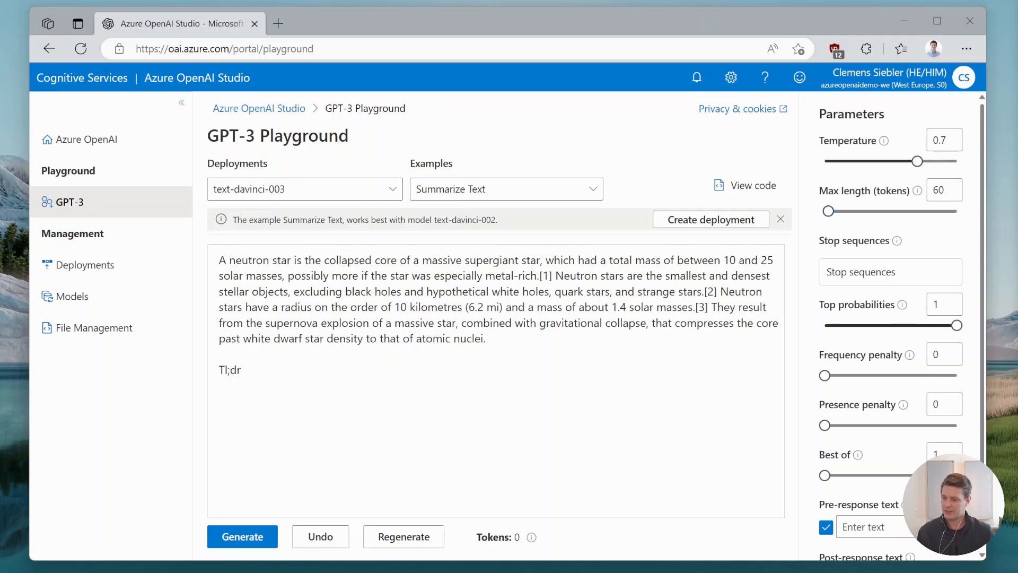
left_click(780, 219)
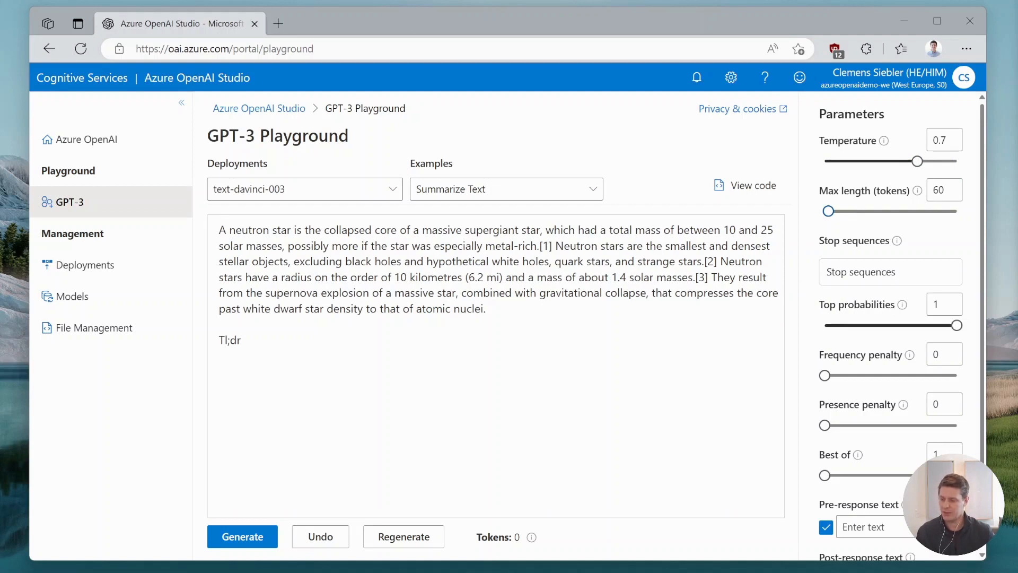
Step: Set the max length to 783 tokens and generate the Tl;dr summary of the neutron star text
left_click_drag(828, 211, 875, 211)
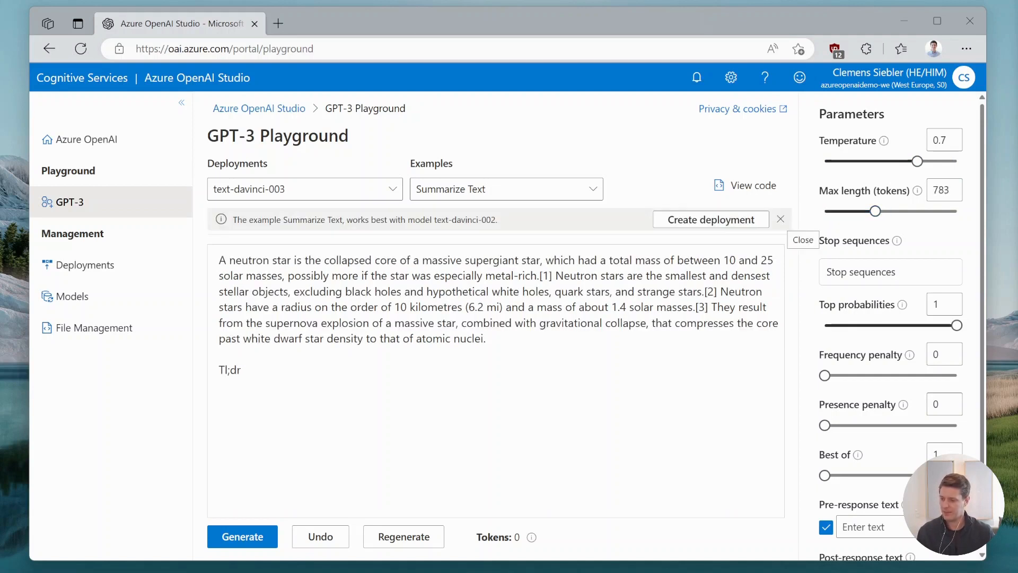
left_click(781, 219)
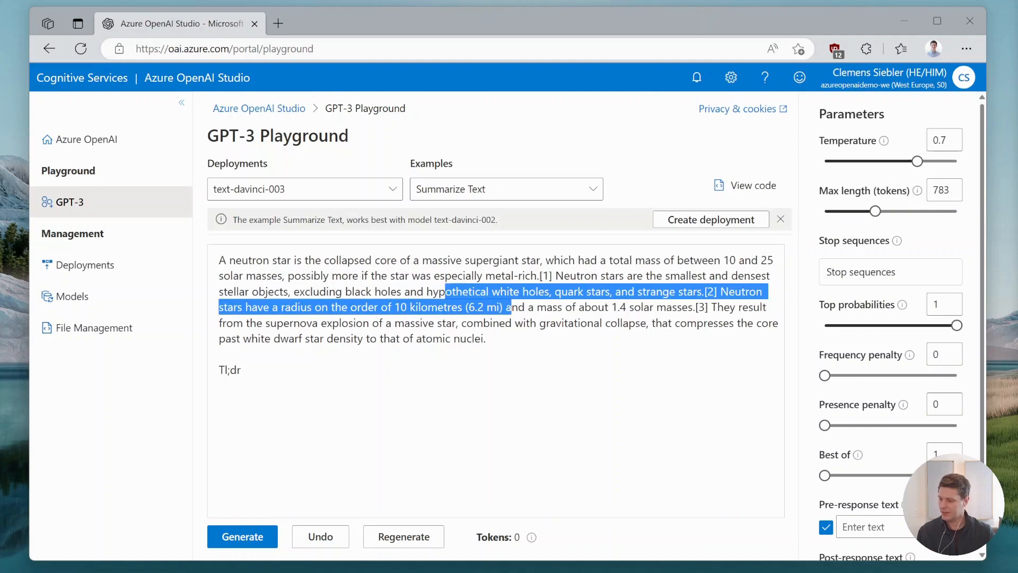
left_click_drag(467, 291, 219, 260)
left_click_drag(242, 370, 219, 370)
left_click(243, 369)
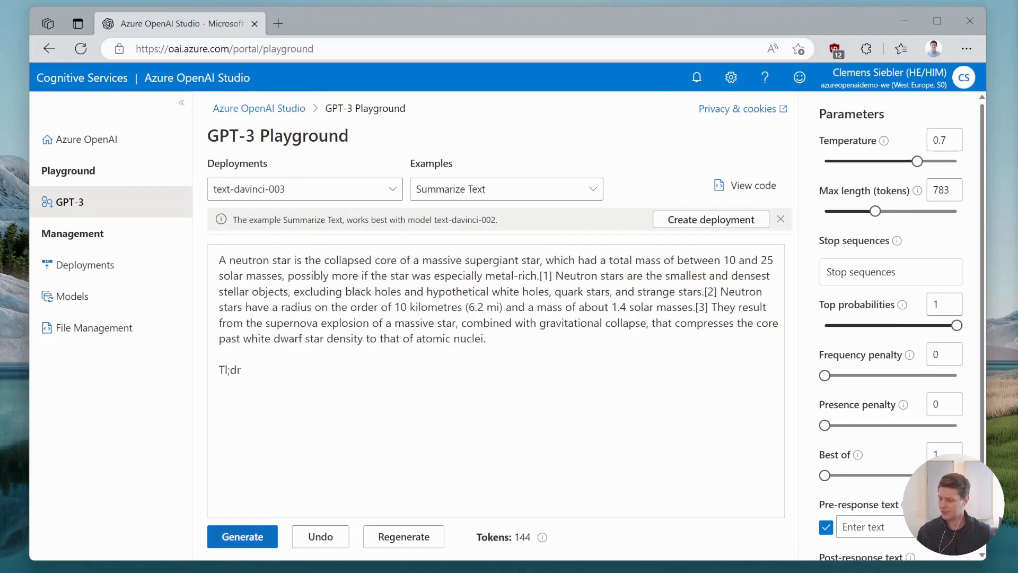
left_click(242, 537)
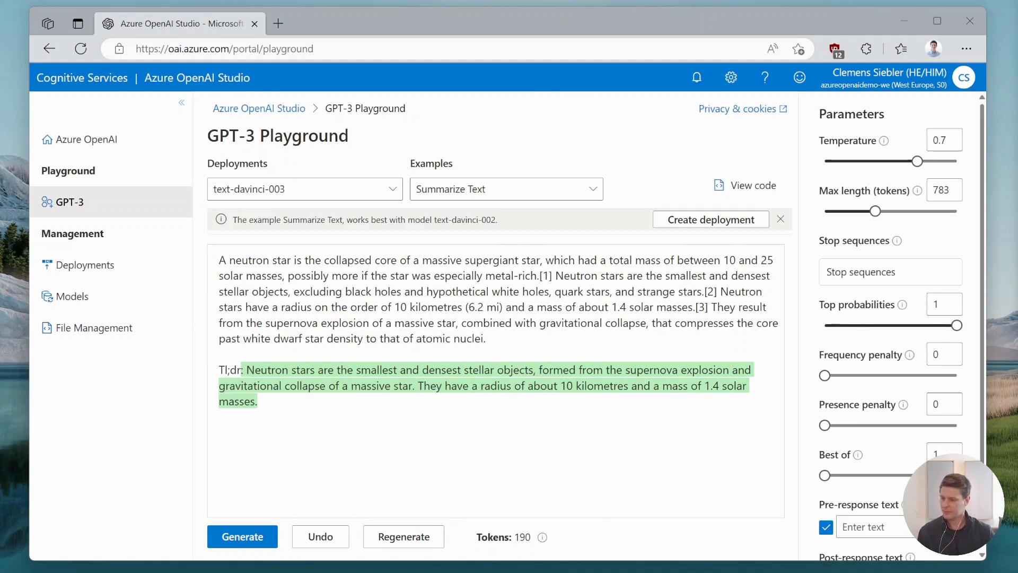
Step: Replace the prompt with "Classify the companies Microsoft, UBS and FedEx into their verticals." and generate the response
key("ctrl+a")
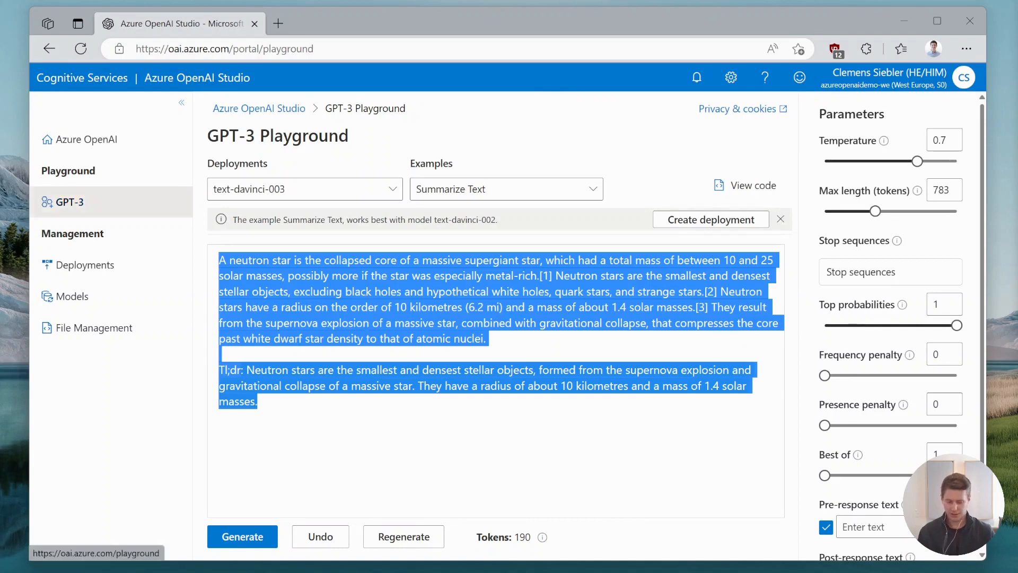
key("BackSpace")
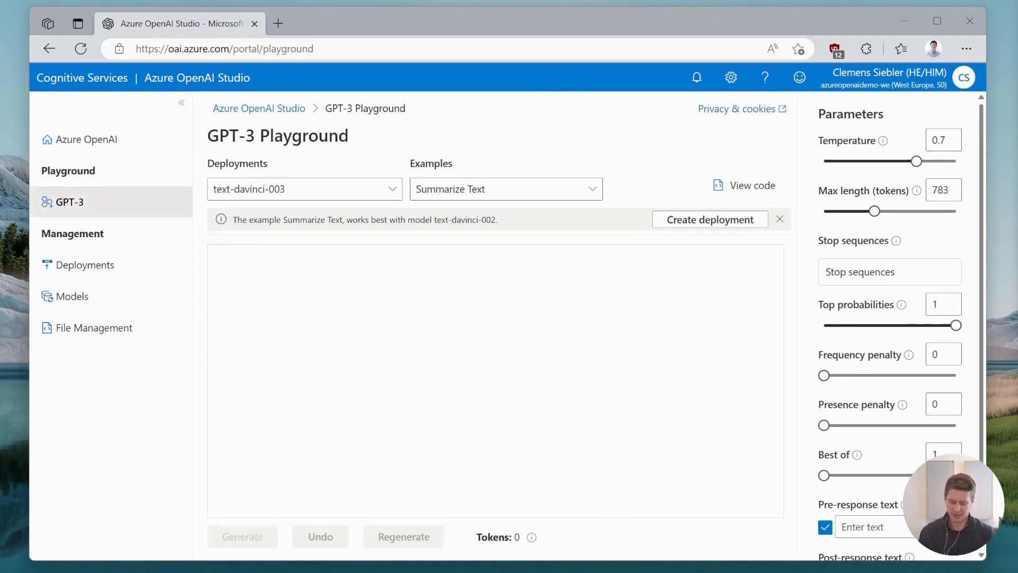
type("Clasifi")
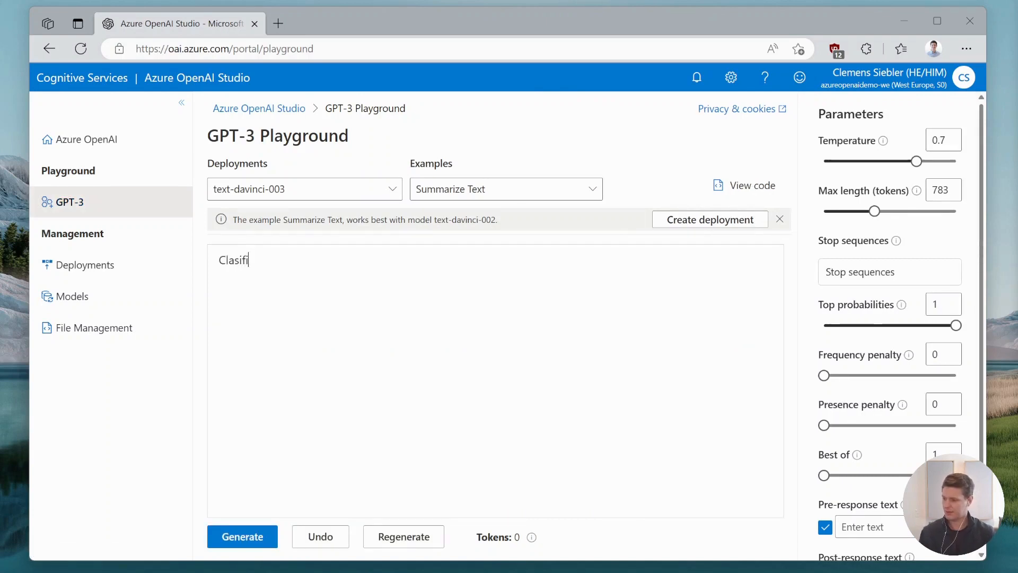
key("BackSpace")
key("BackSpace")
key("BackSpace")
key("BackSpace")
type("assify the companies Micro")
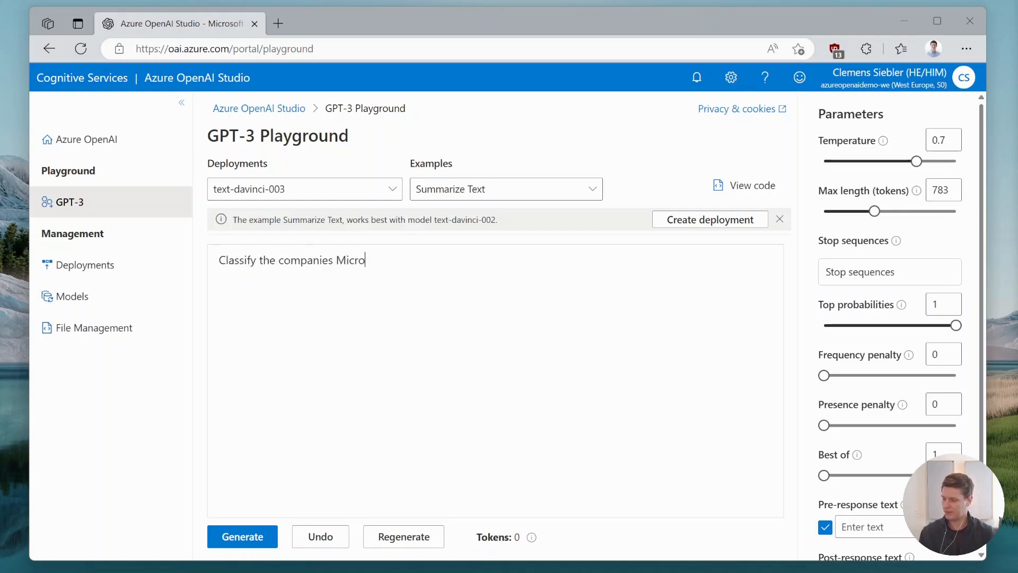
type("soft, UBS and FE")
key("BackSpace")
type("edEx into")
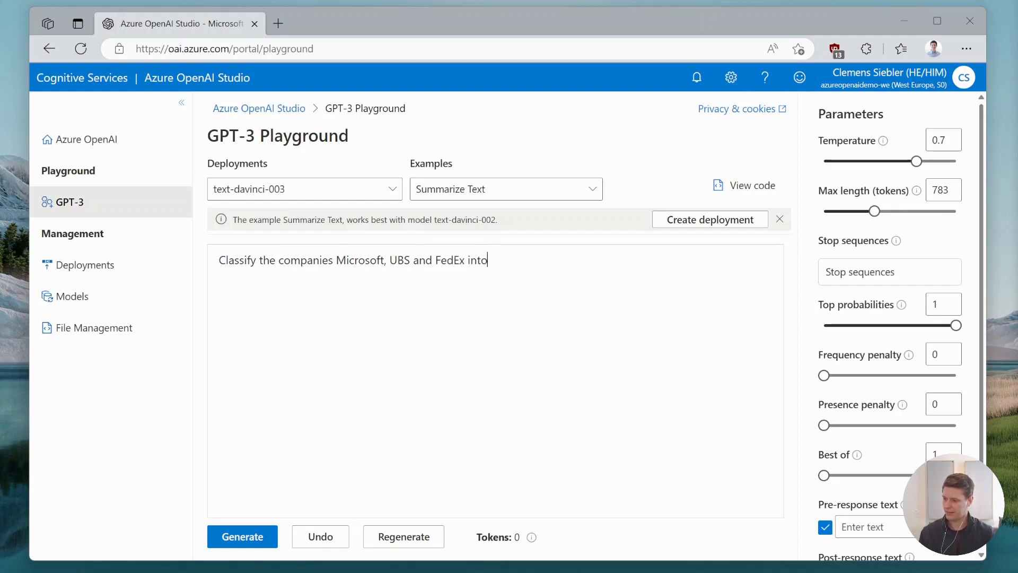
type(" their verticals.")
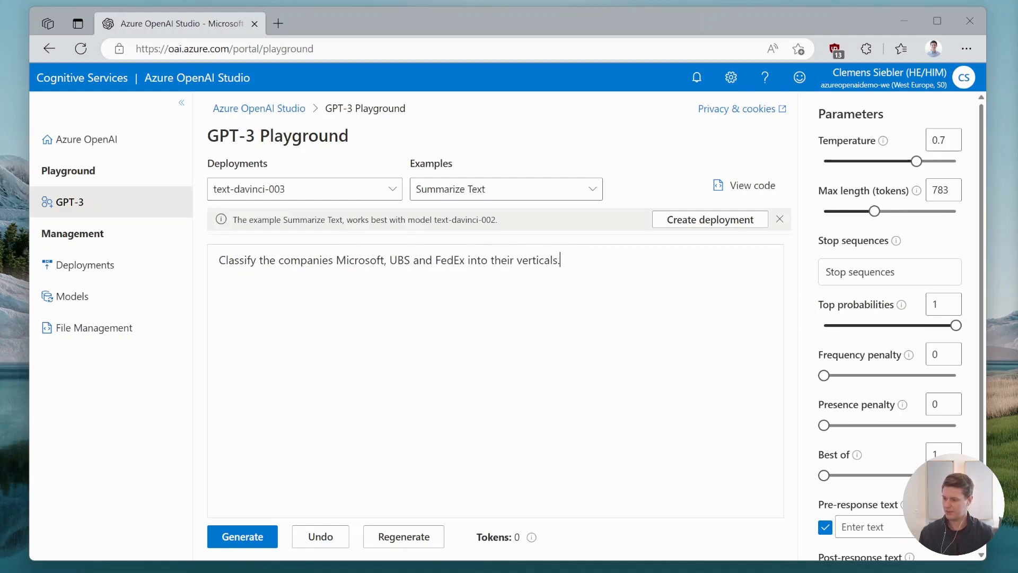
key("ctrl+Return")
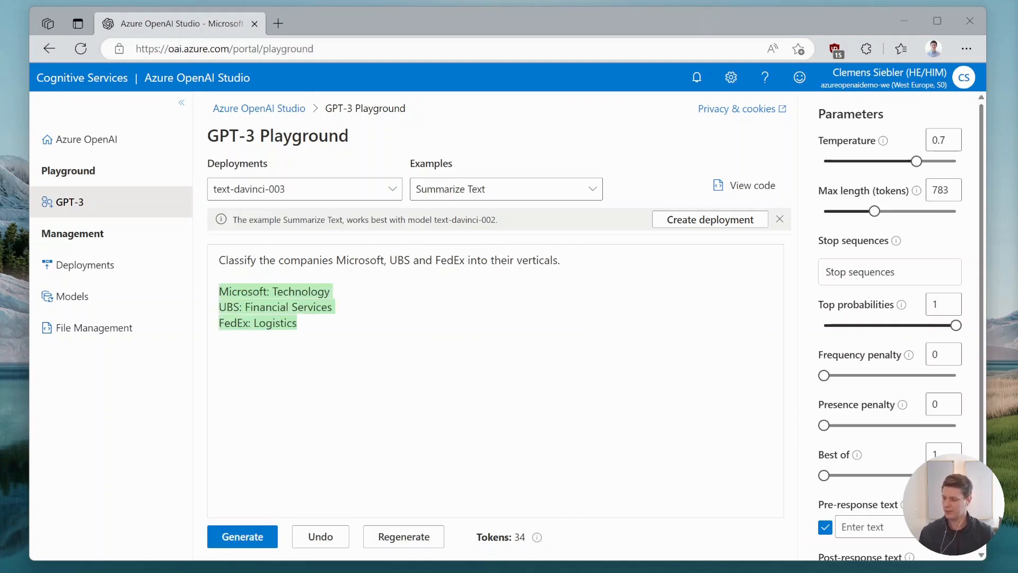
Step: Undo the generated response, extend the prompt with "Also print the yearly revenue for 2020." and generate again
left_click(321, 536)
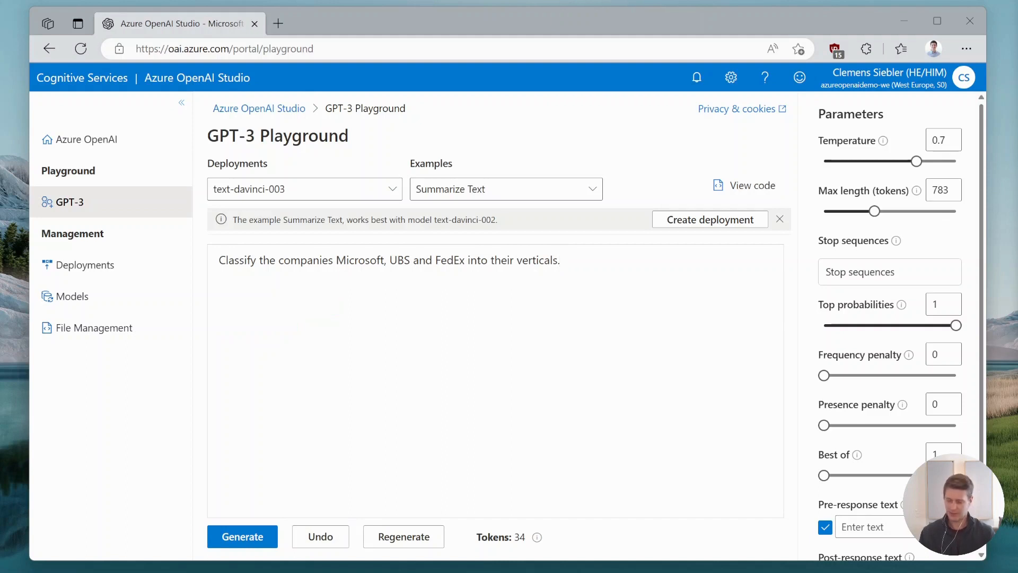
left_click(561, 260)
type("Also")
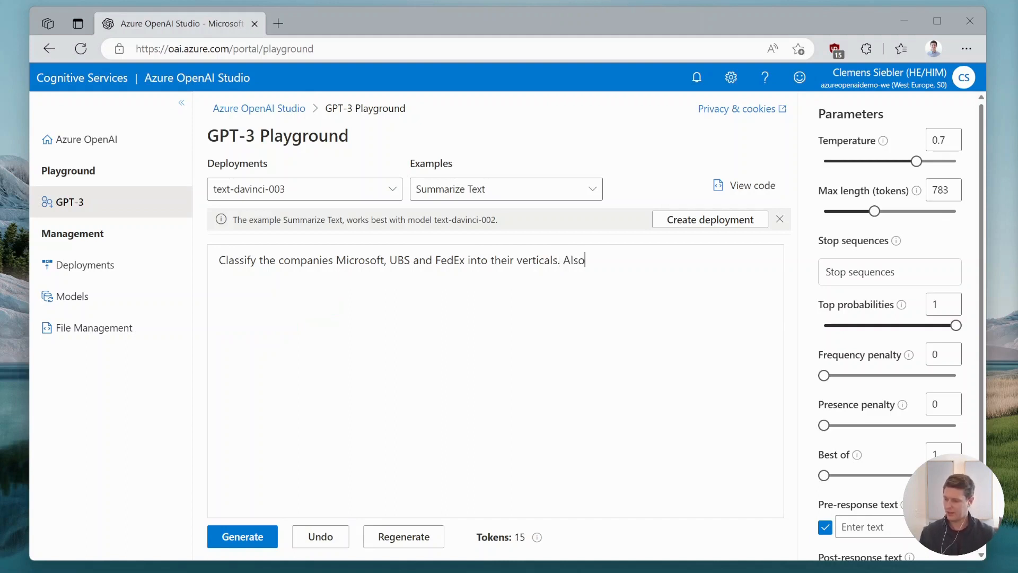
type(" print the yea")
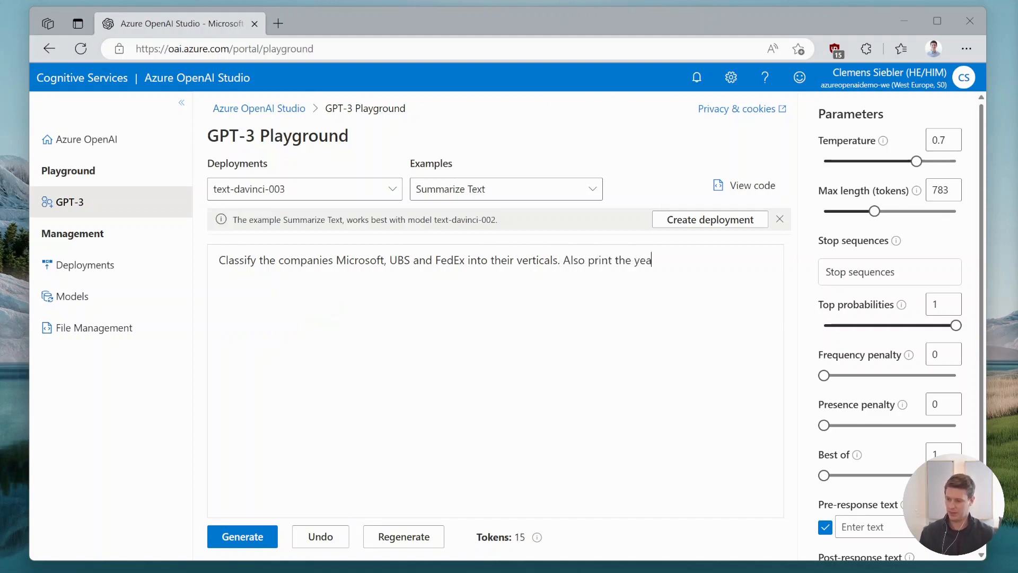
type("rly revenue for 202")
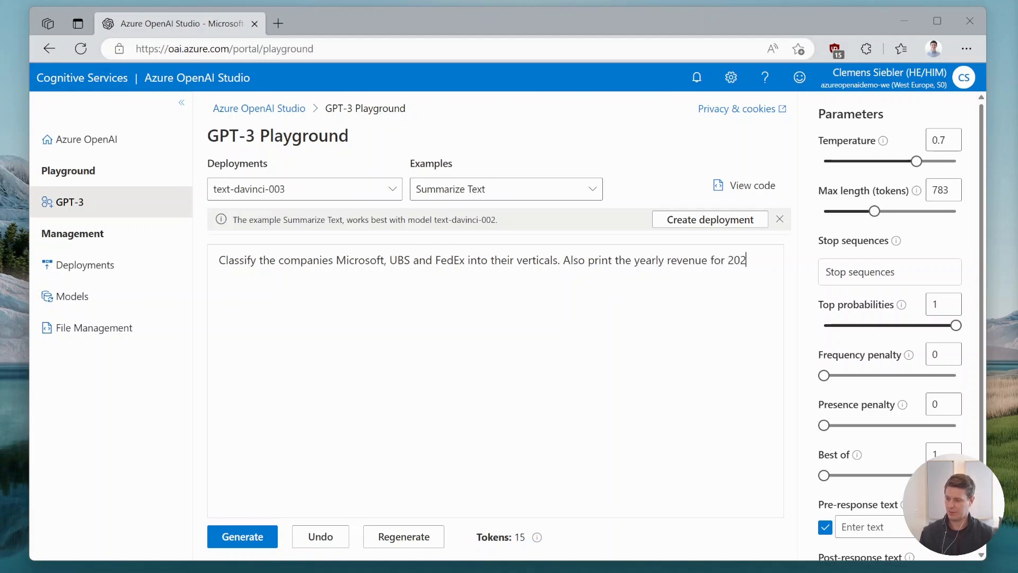
type("0.")
key("ctrl+Return")
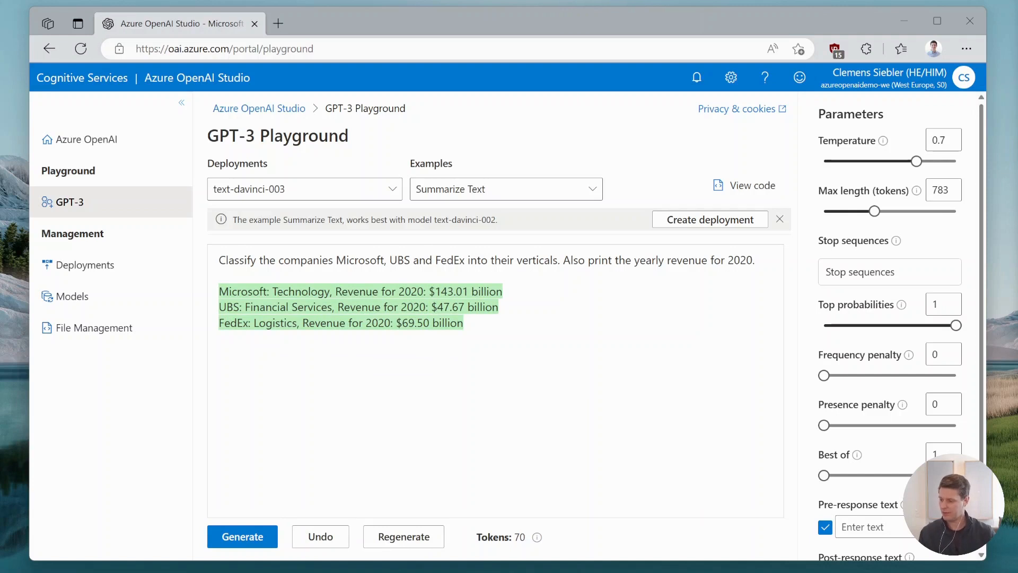
Step: Undo the generated response and append "Format as COMPANY#VERTIAL#REVENUE. Format $x.xxbn." to the prompt
left_click(320, 536)
left_click(756, 260)
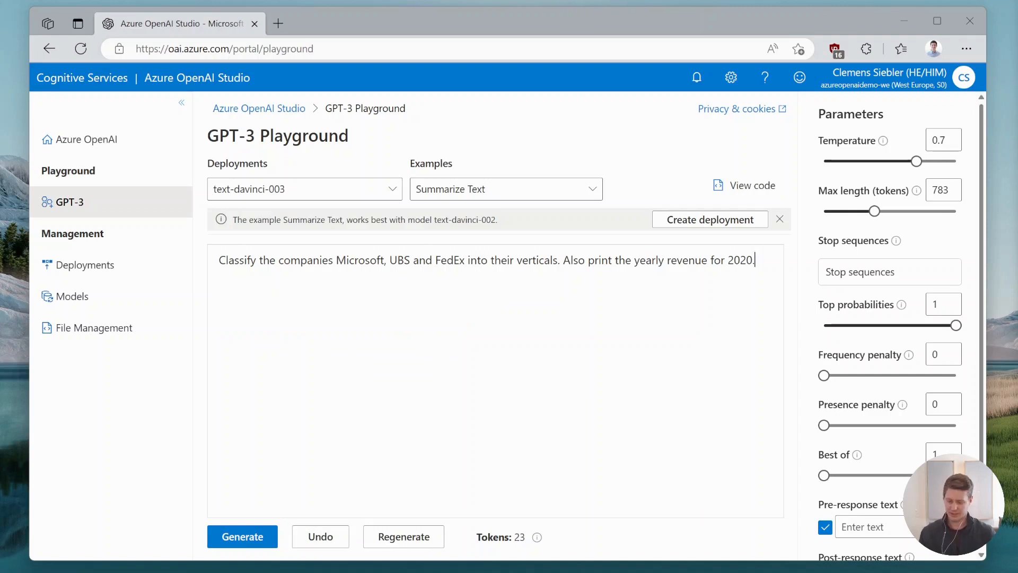
type("Format as ")
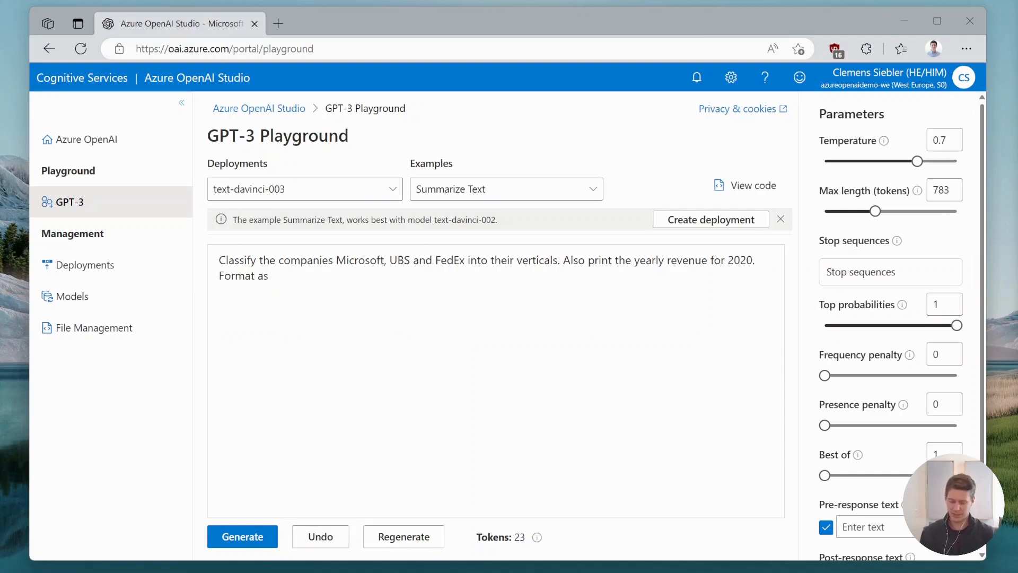
type("COMPANY#")
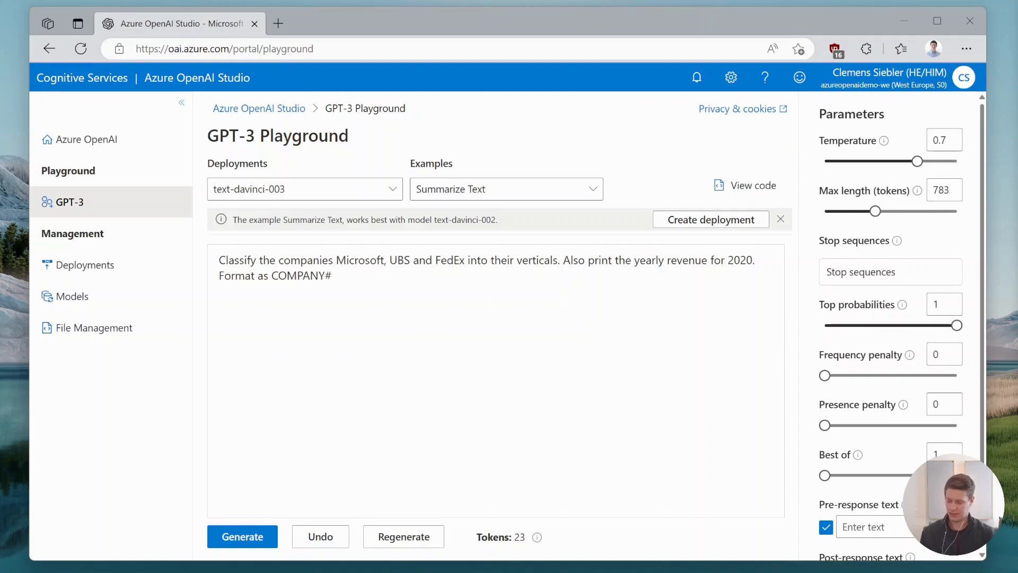
type("VERTIAL")
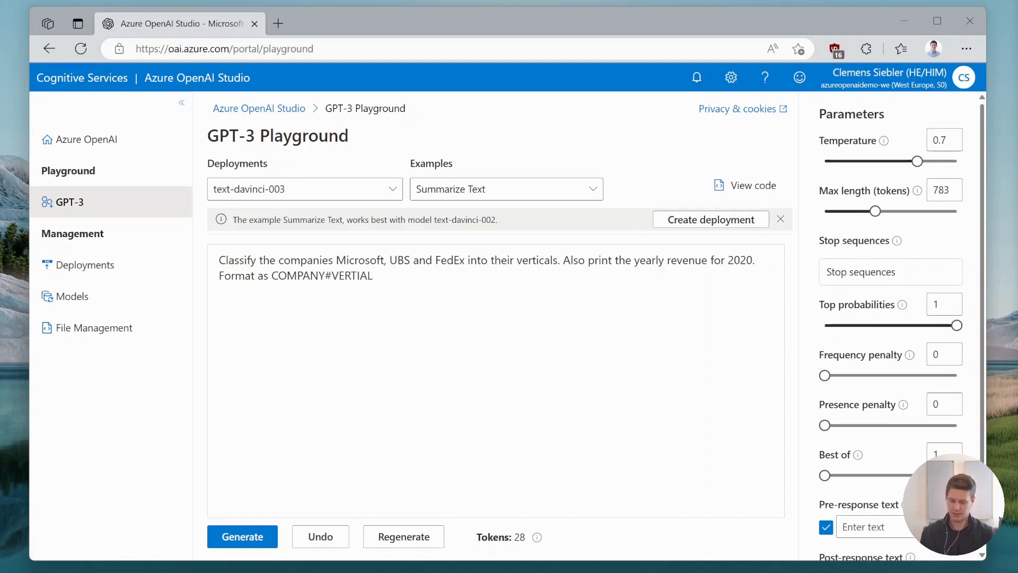
type("#REVENUE. Format")
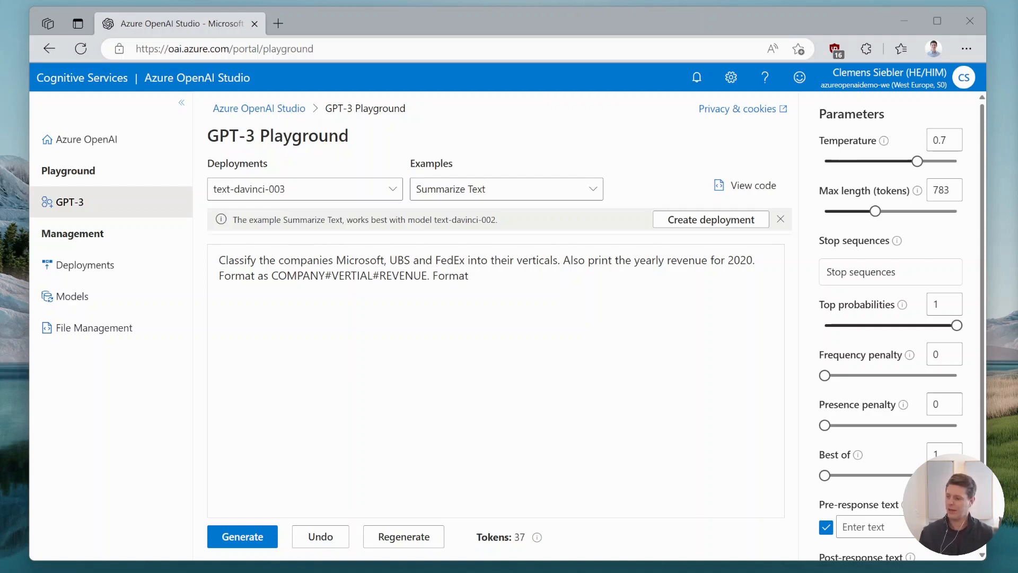
type(" $x.xx")
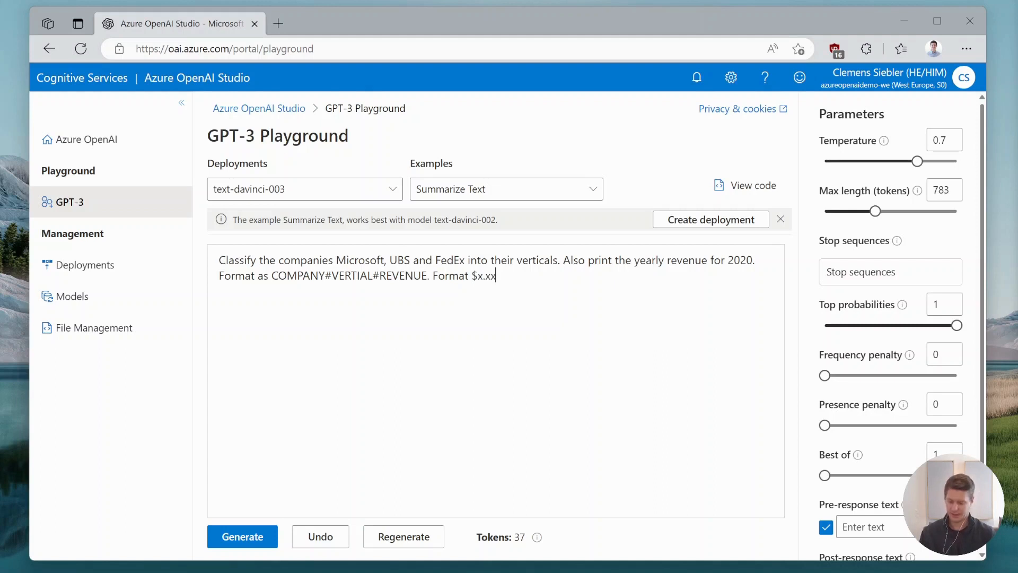
type("bn. ")
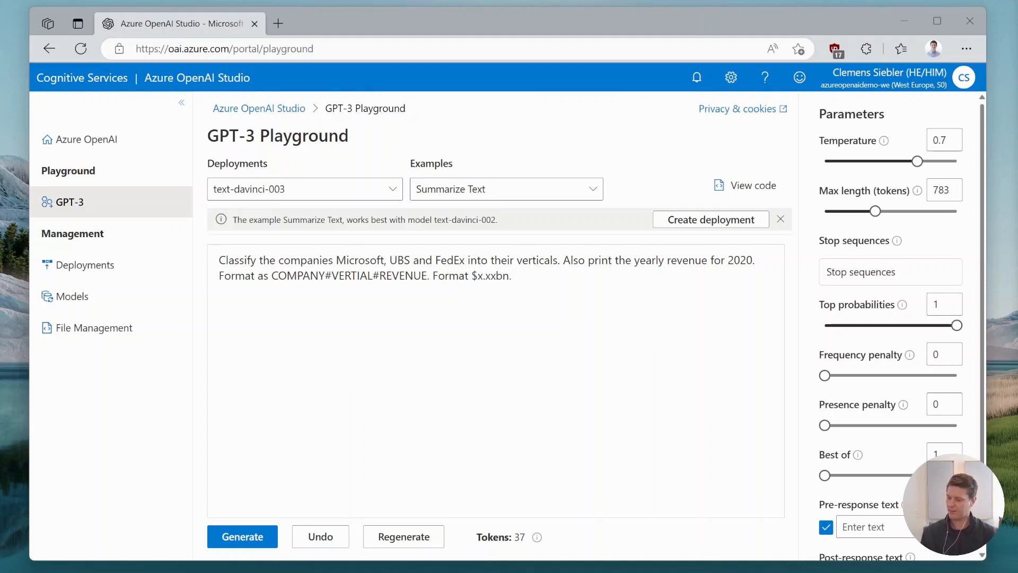
Step: Add "Make sure to write each company in a newline." to the end of the prompt and generate the response
type("Make sure to ")
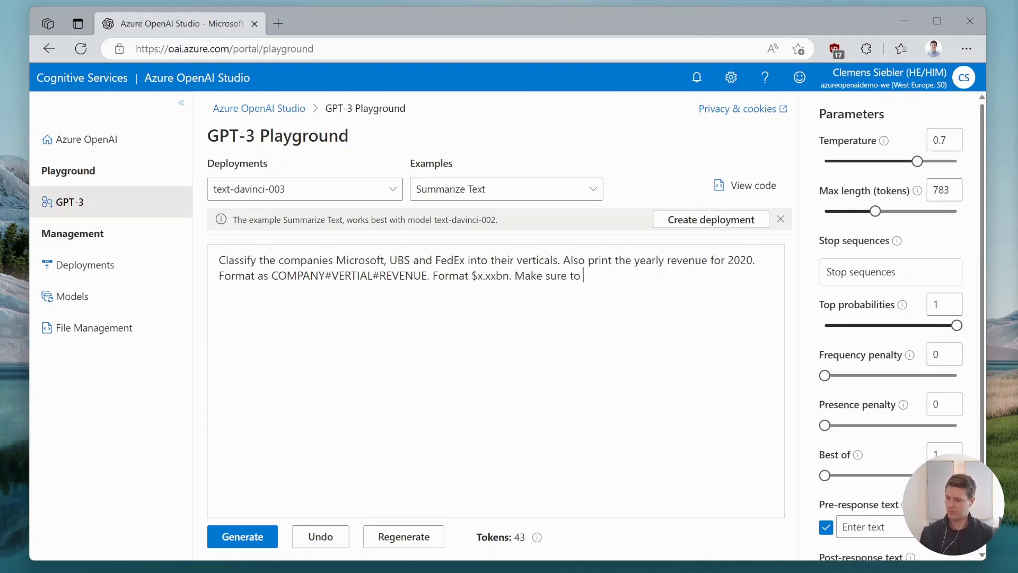
type("write each company i")
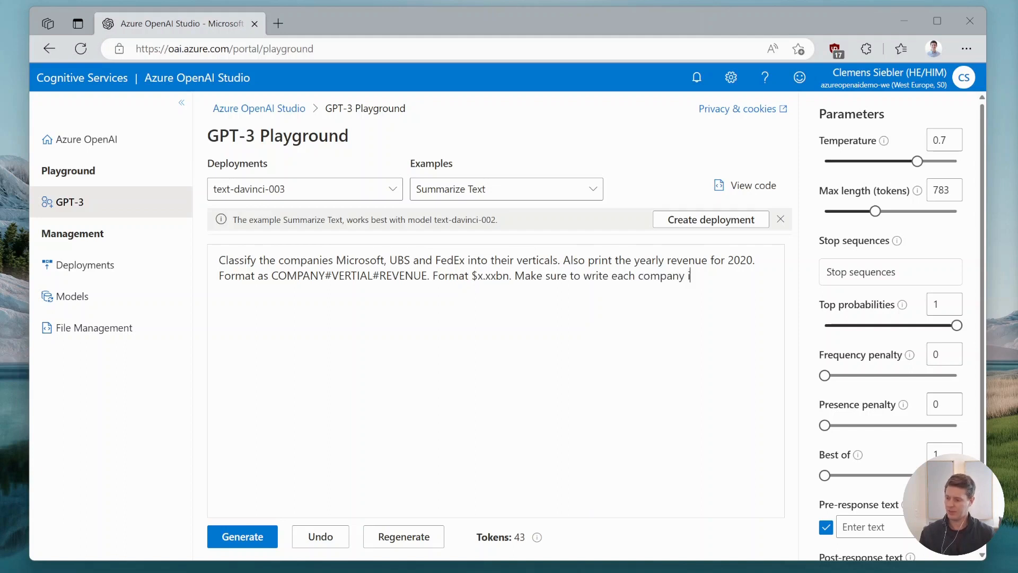
type("n a newline.")
key("ctrl+Return")
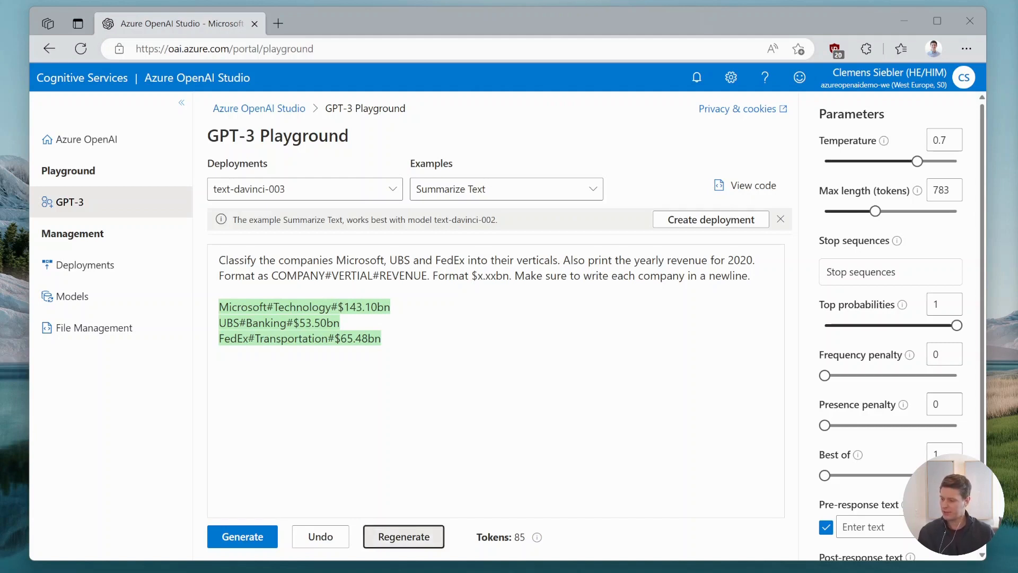
Step: Regenerate the formatted company classification response three times
left_click(374, 535)
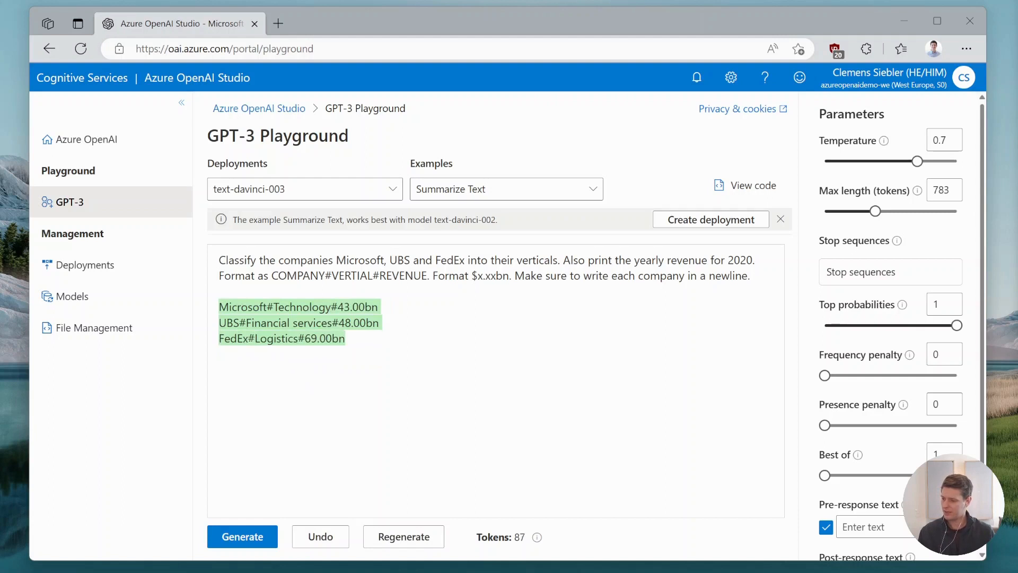
left_click(404, 536)
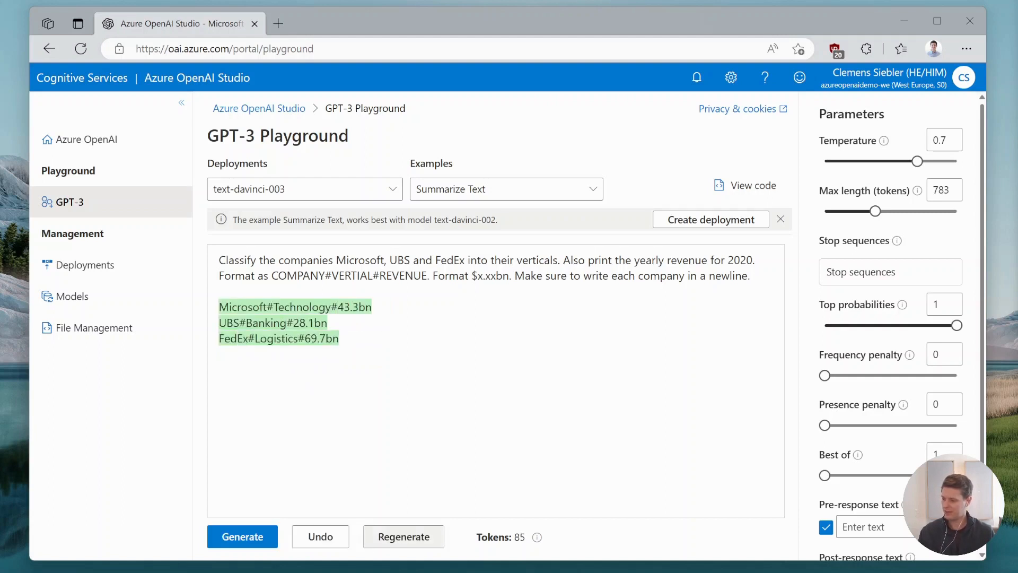
left_click(403, 537)
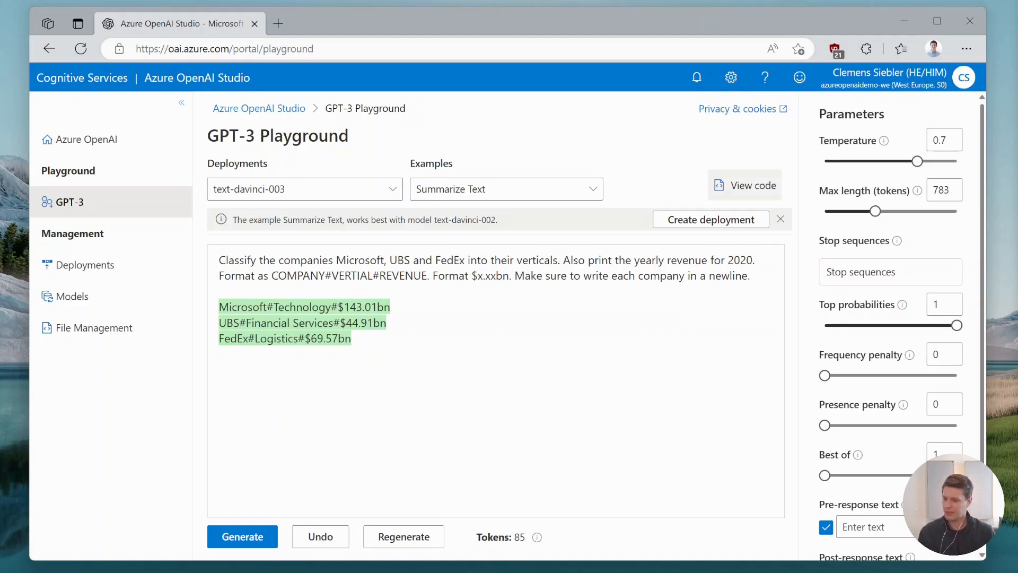
Step: Review the Python sample code for the current prompt and settings, and close it
left_click(745, 185)
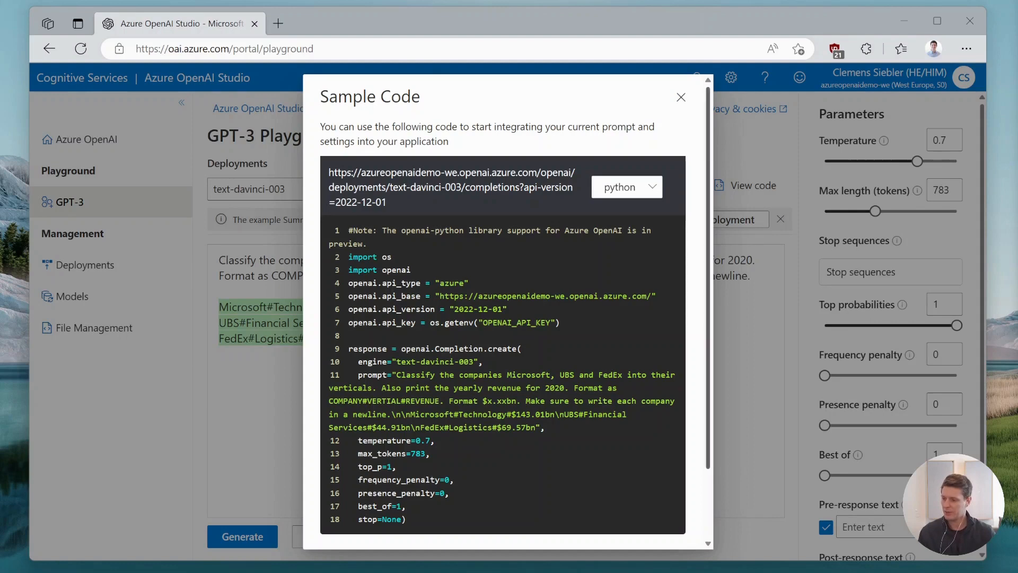
scroll(508, 313, "down", 1)
scroll(508, 313, "up", 1)
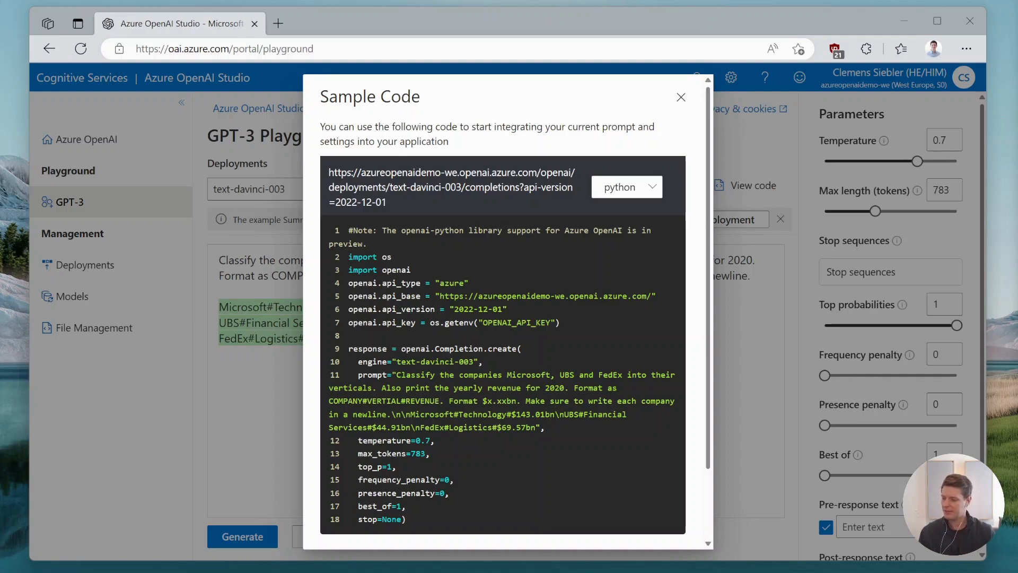
scroll(508, 313, "down", 2)
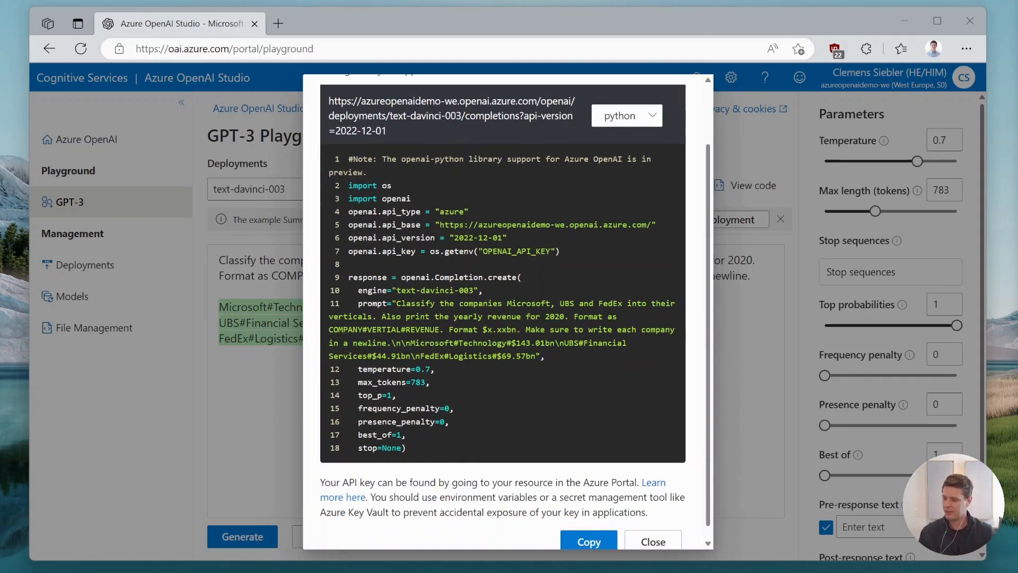
scroll(508, 313, "up", 2)
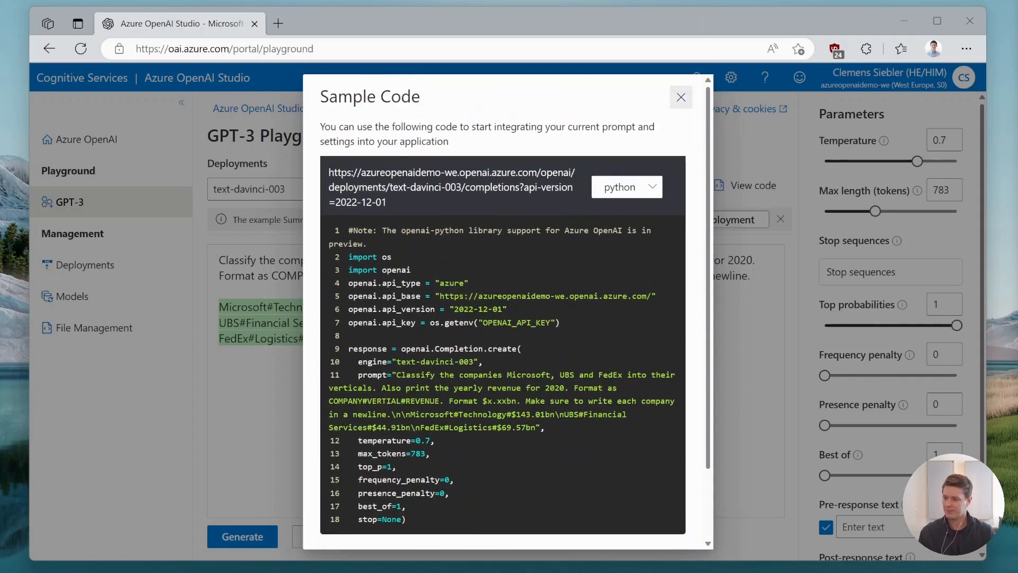
left_click(681, 97)
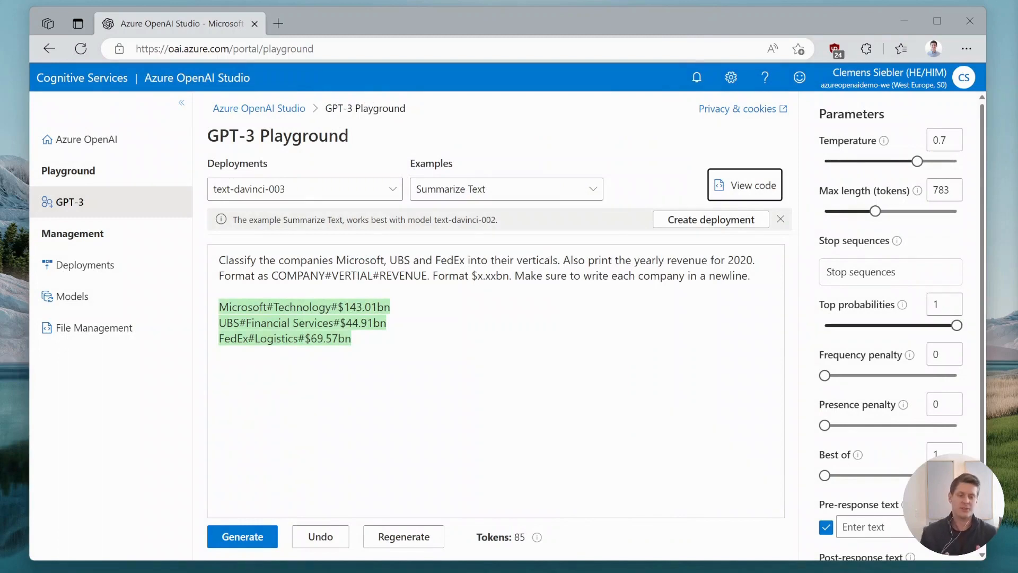